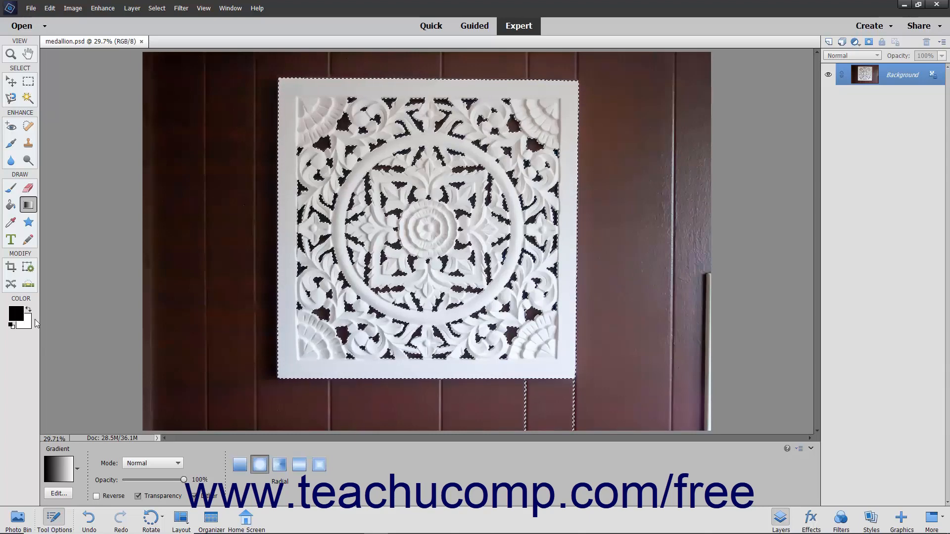
Open the Gradient tool's editor and base the gradient on the Copper preset with the Solid type.
left_click(24, 206)
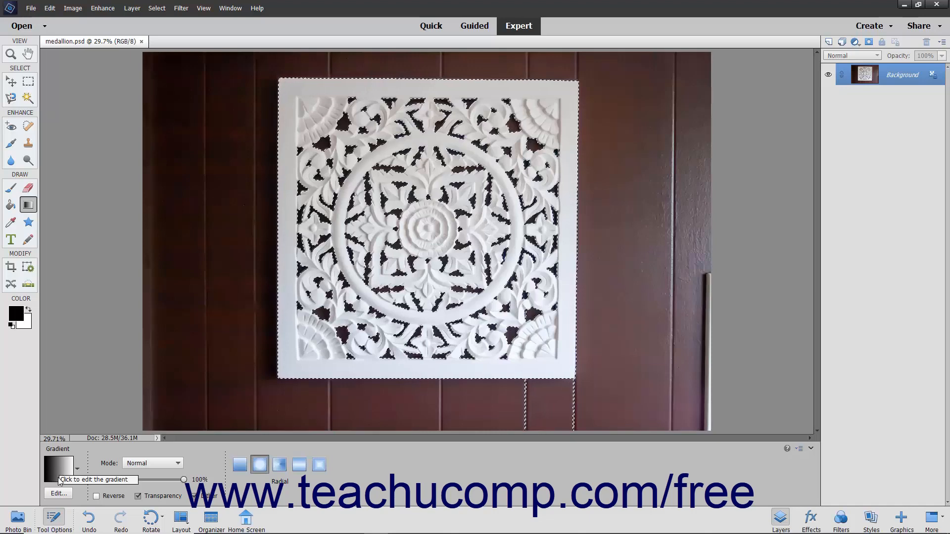
left_click(58, 494)
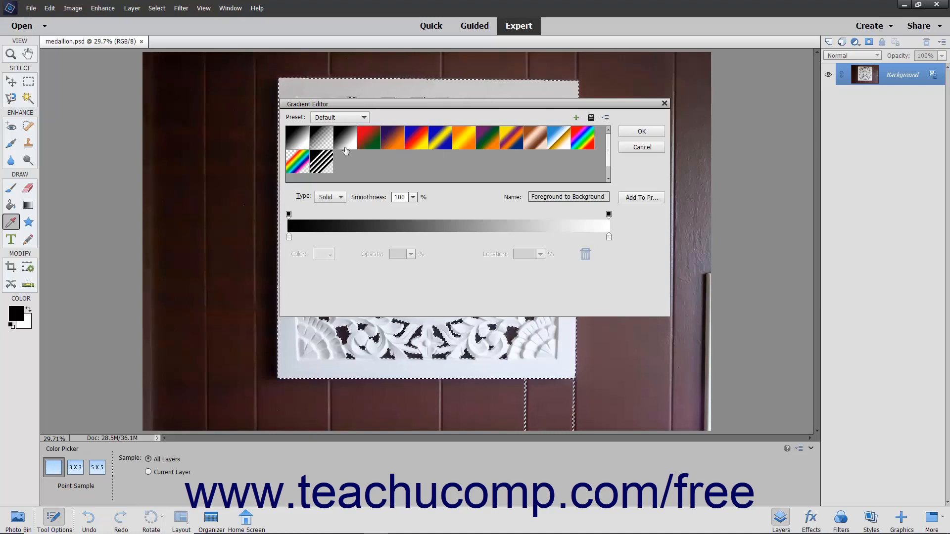
left_click(539, 147)
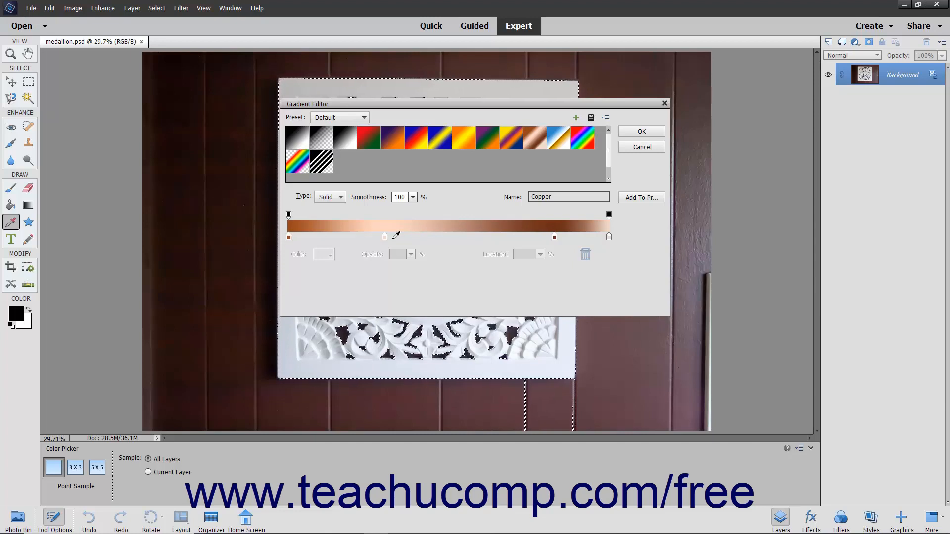
left_click(341, 198)
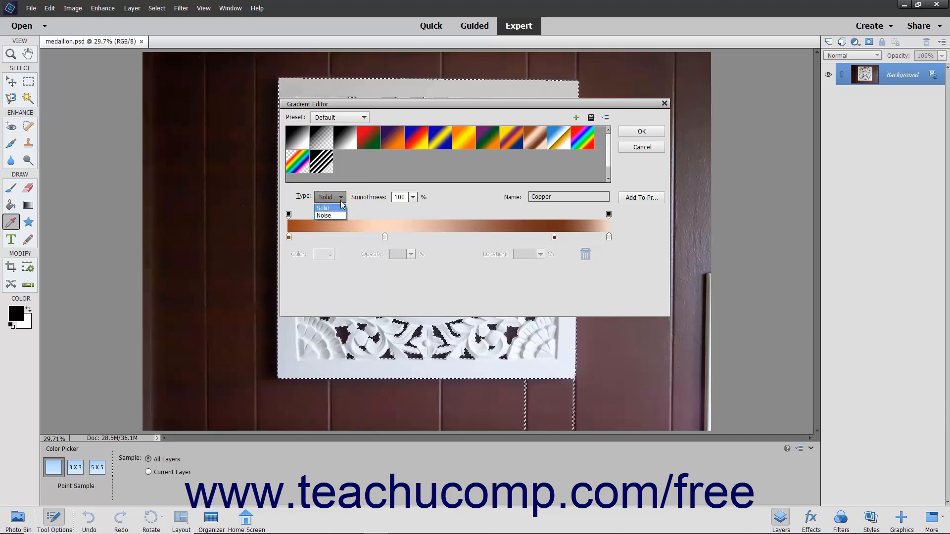
left_click(338, 208)
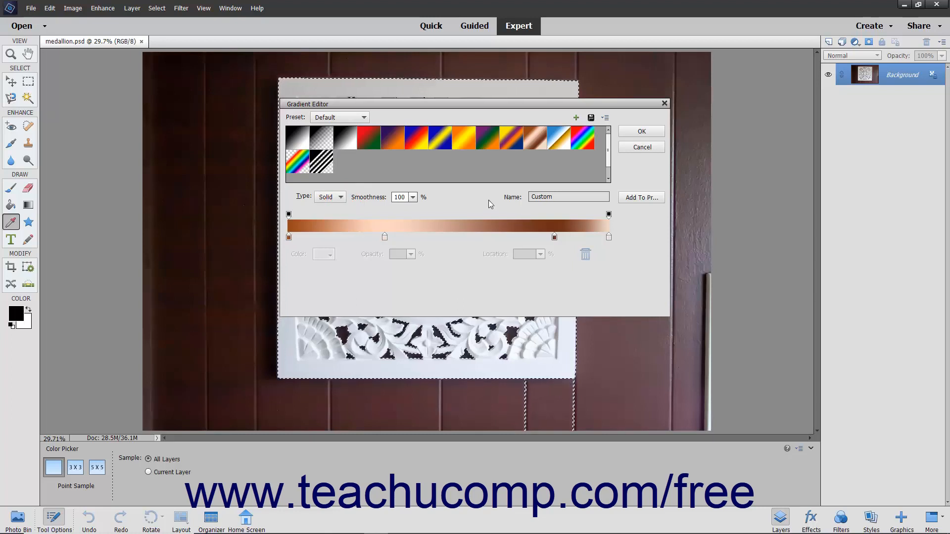
Name the gradient "My Custom Gradient" and view its smoothness slider.
double_click(562, 204)
type("My Custom Gradient")
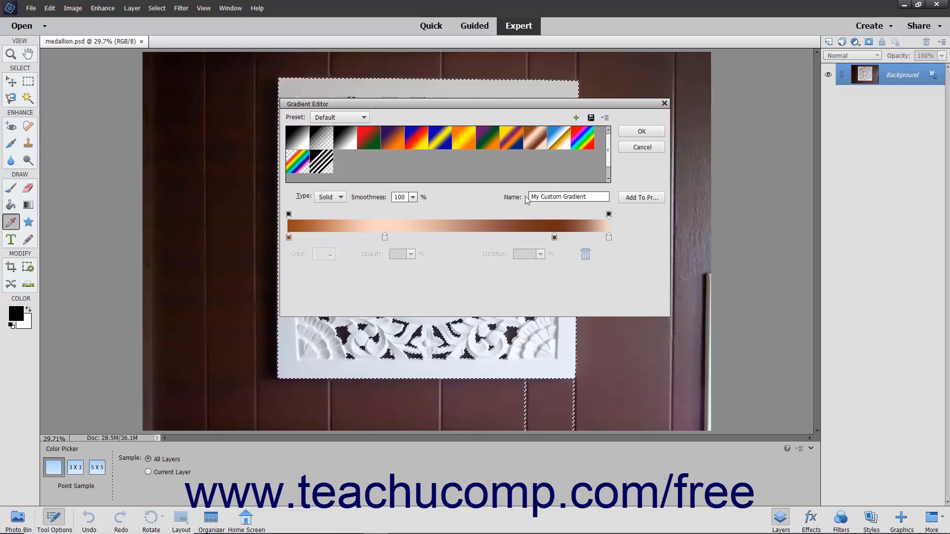
left_click(412, 197)
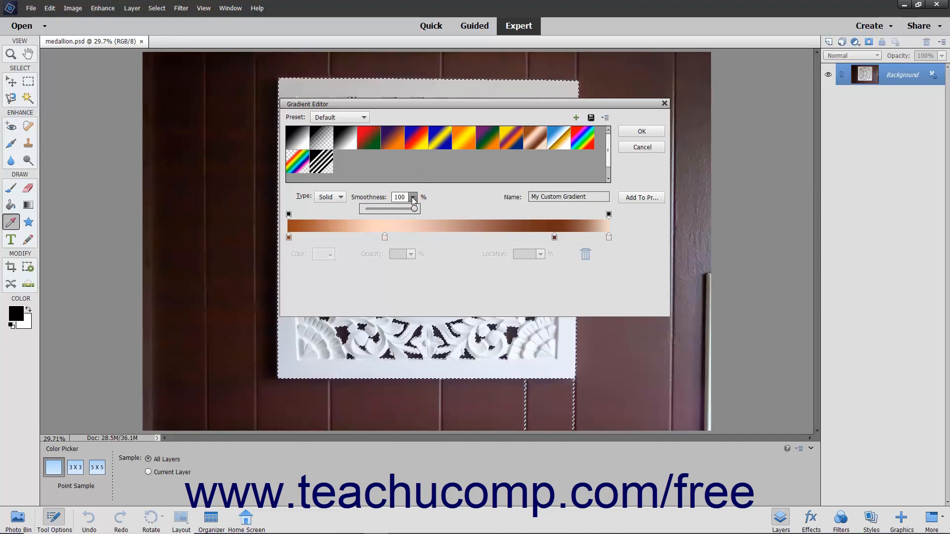
left_click(411, 196)
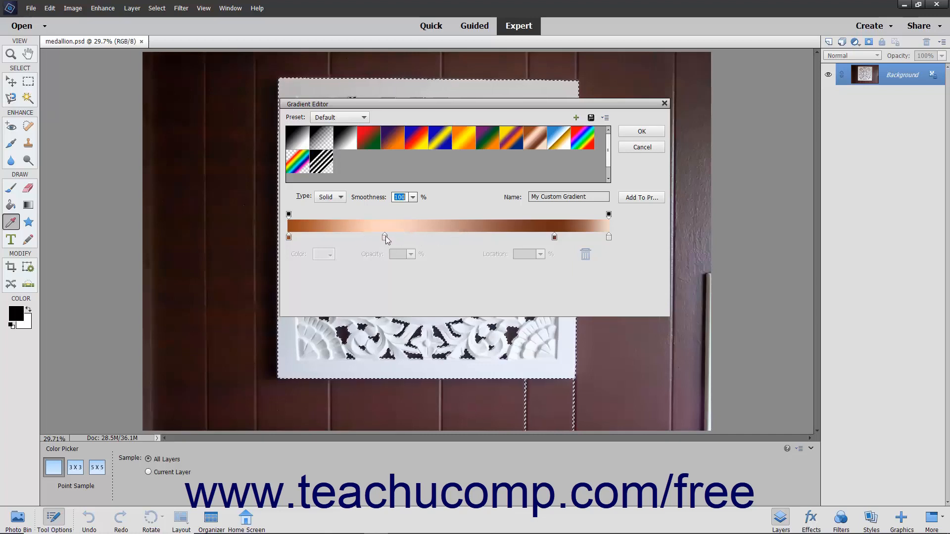
Add a colour stop at about 53% along the gradient and delete it again.
left_click(460, 238)
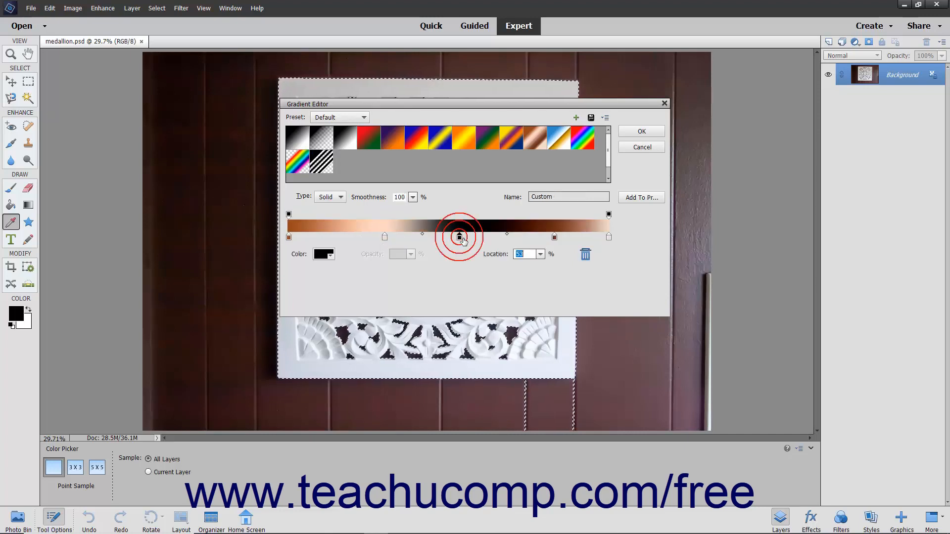
left_click(585, 256)
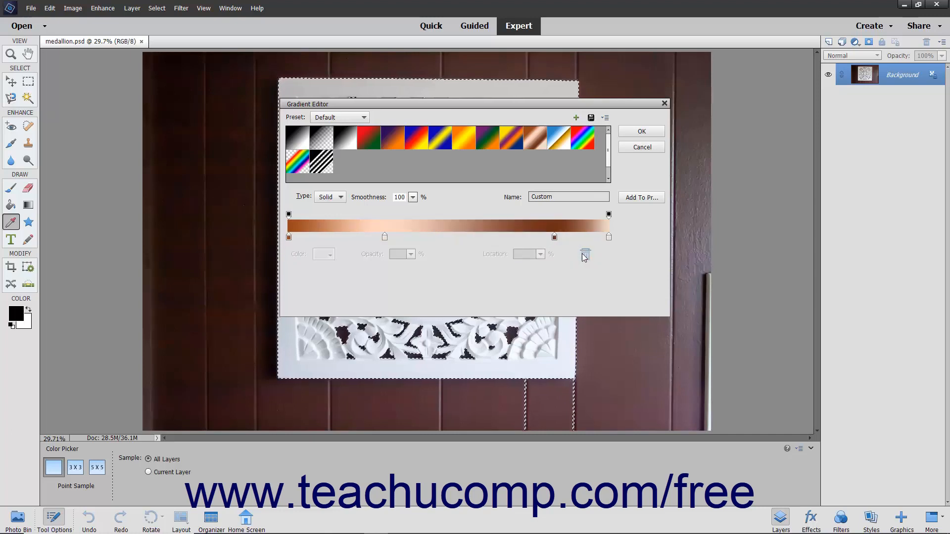
Recolour the brown colour stop at 83% to a darker, slightly less saturated brown and look at the colour swatches.
left_click(554, 237)
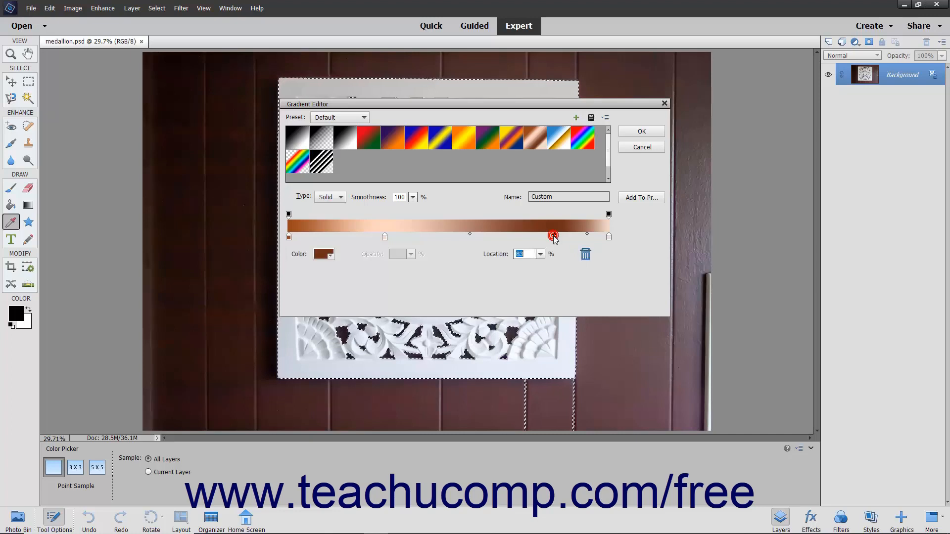
left_click(322, 256)
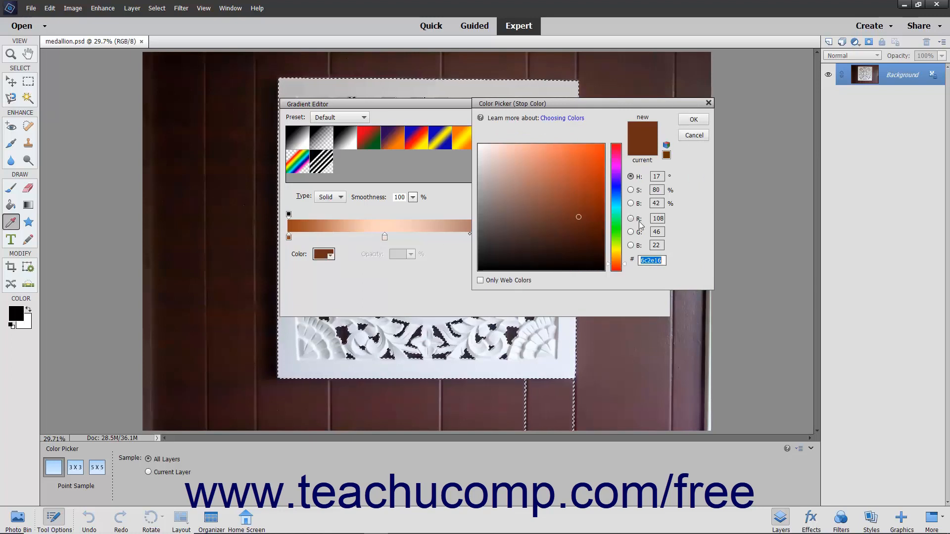
left_click_drag(581, 220, 569, 227)
left_click(687, 120)
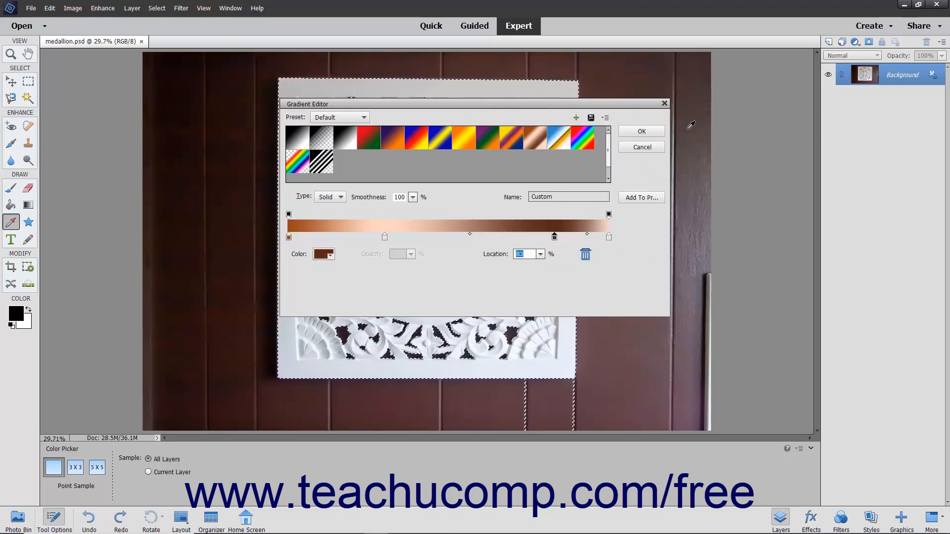
left_click(329, 256)
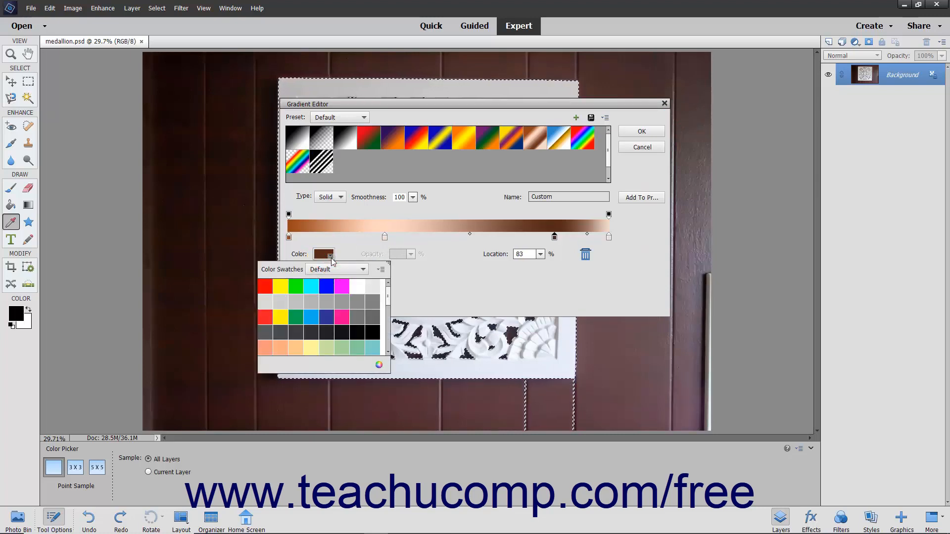
left_click(331, 258)
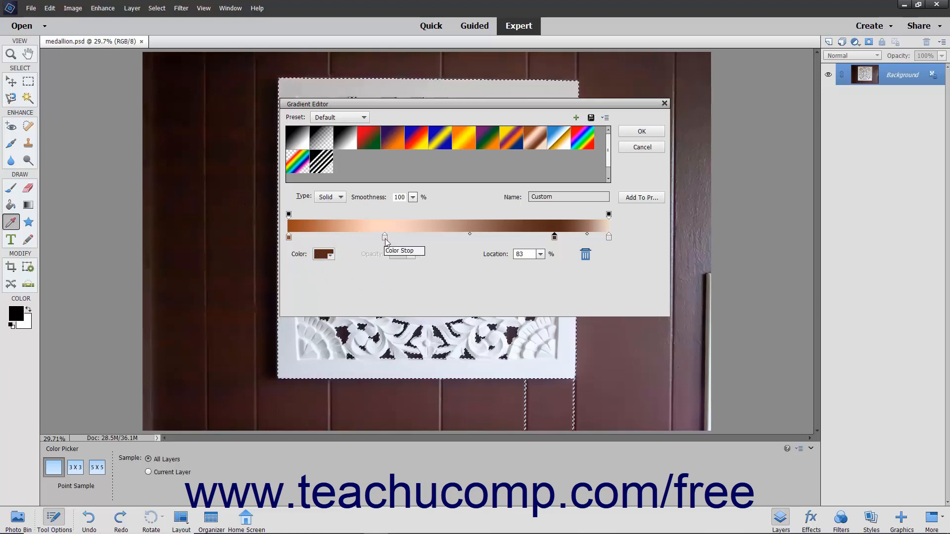
Move the peach colour stop to 27% and shift the midpoint between it and the dark brown stop to 23%.
mouse_move(386, 243)
left_mouse_down()
mouse_move(363, 241)
mouse_move(431, 239)
mouse_move(375, 240)
left_mouse_up()
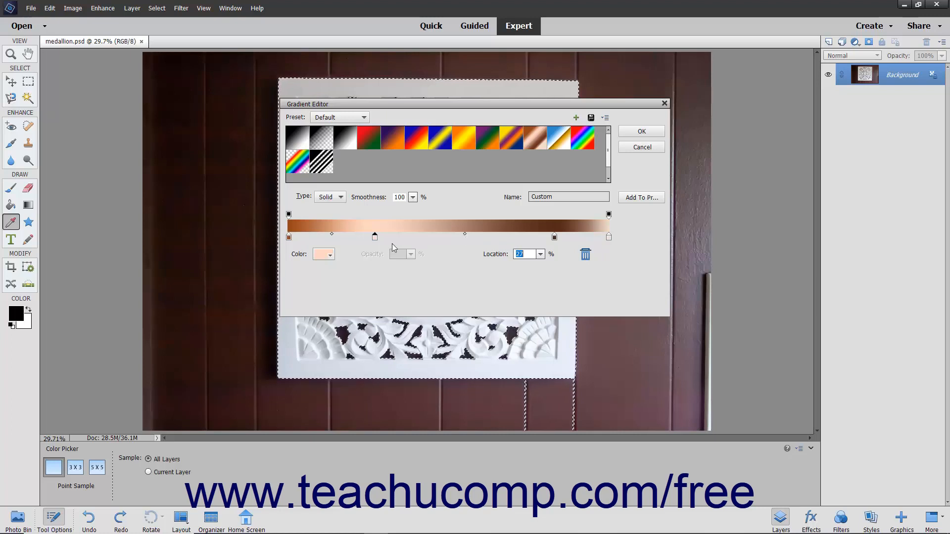
left_click(554, 238)
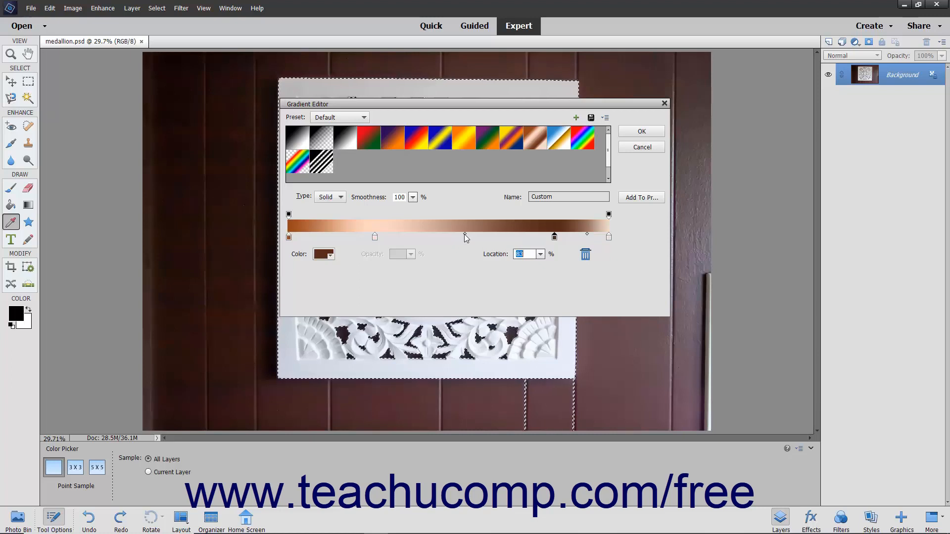
left_click(464, 233)
left_click_drag(464, 233, 417, 236)
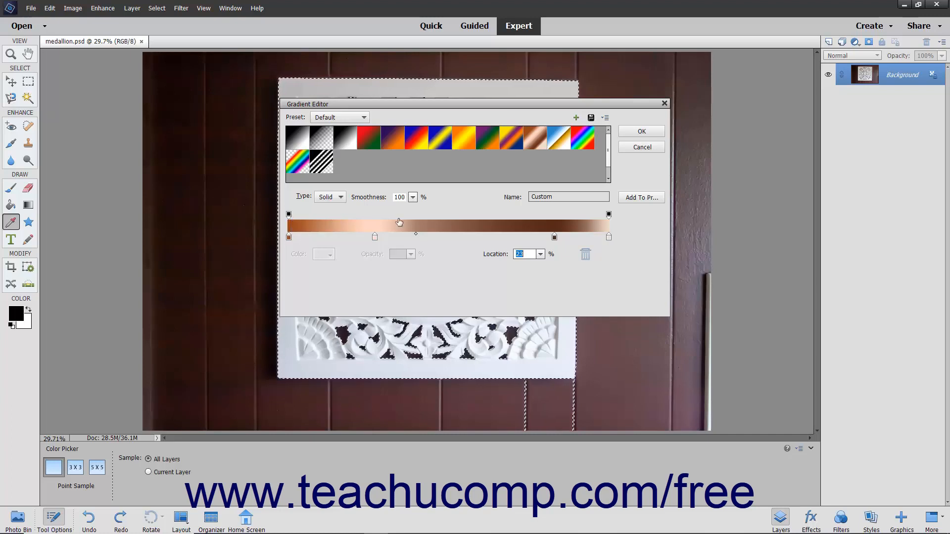
Add an opacity stop at about 56% along the gradient and delete it again.
left_click(472, 219)
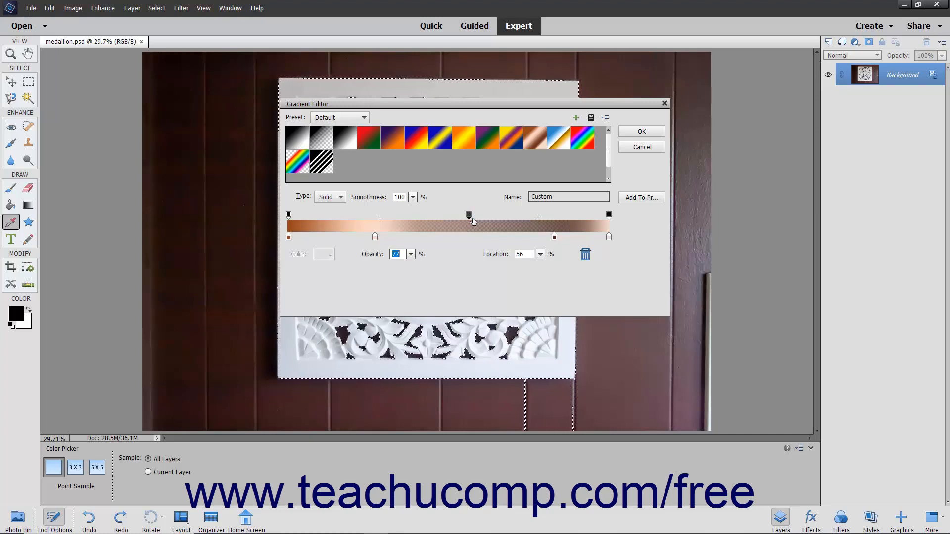
left_click(468, 216)
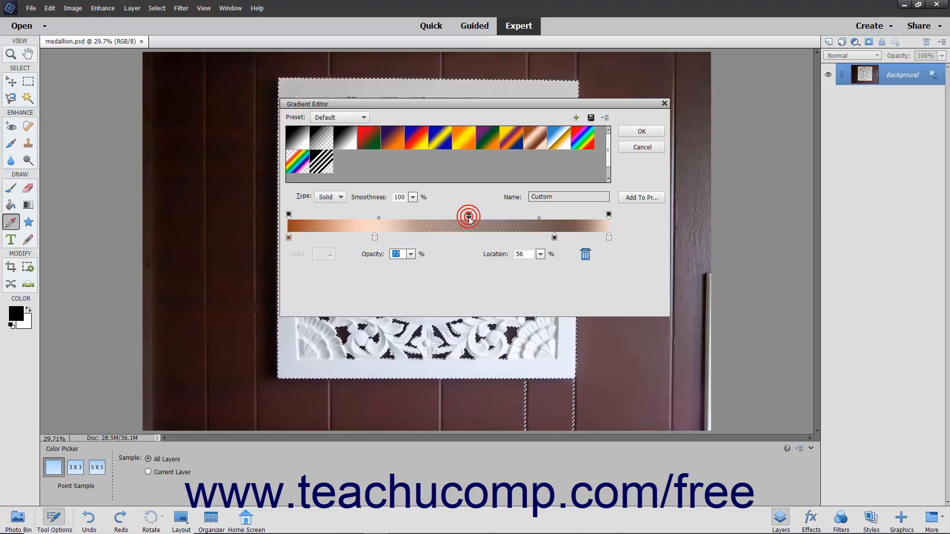
left_click(590, 254)
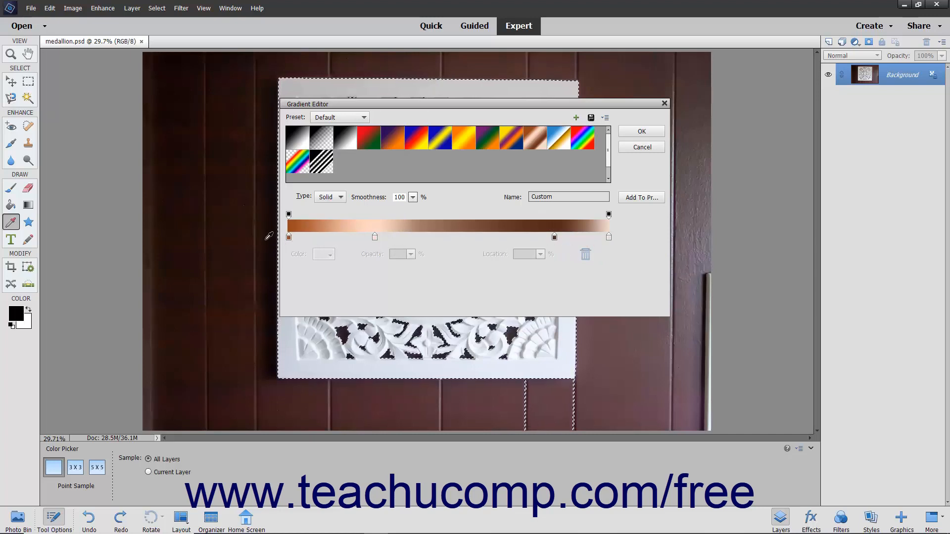
Try lowering the starting opacity stop to about 43% and restore it to 100%.
left_click(289, 215)
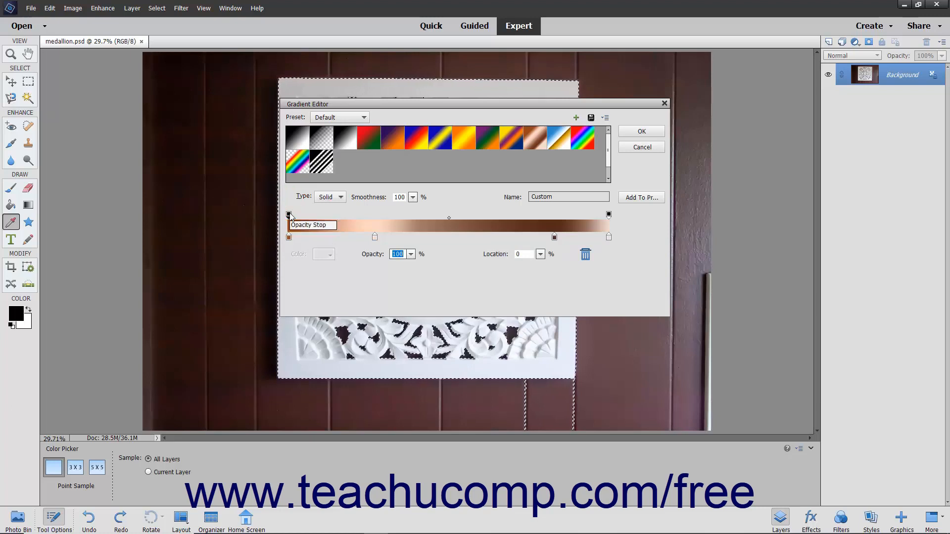
left_click(411, 254)
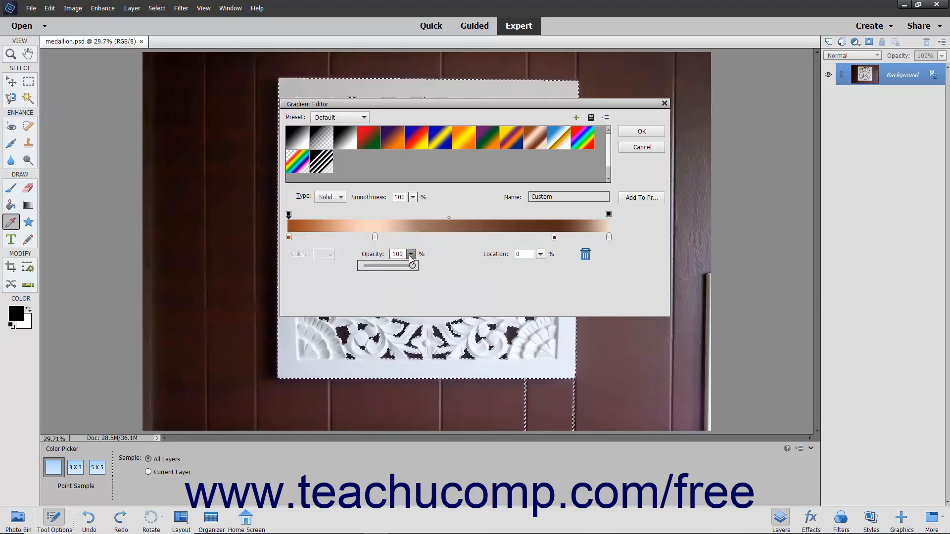
left_click(412, 265)
left_click_drag(412, 266, 386, 265)
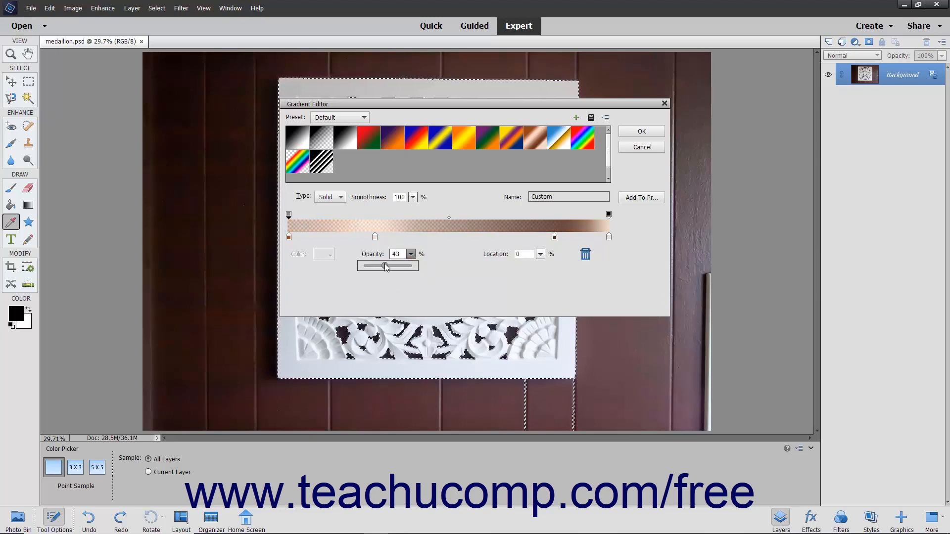
left_click_drag(384, 265, 420, 271)
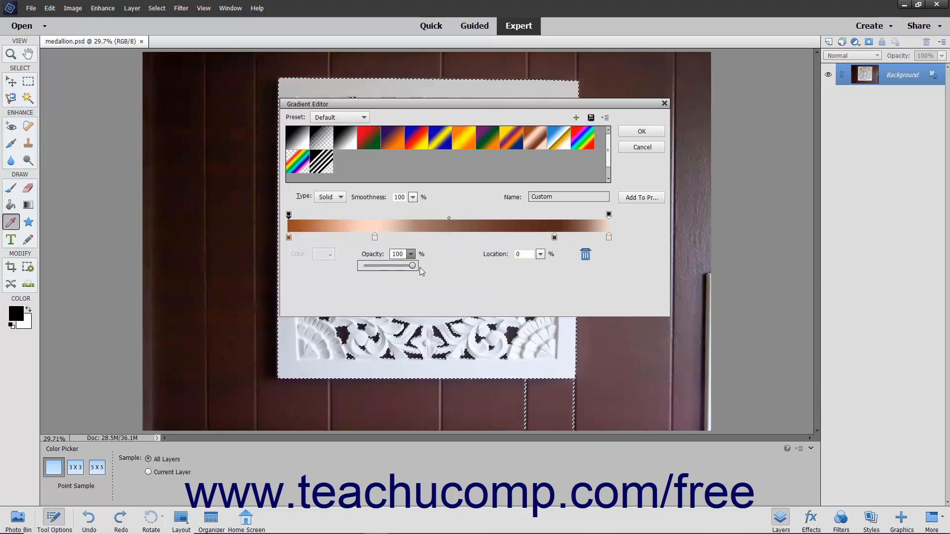
left_click(440, 255)
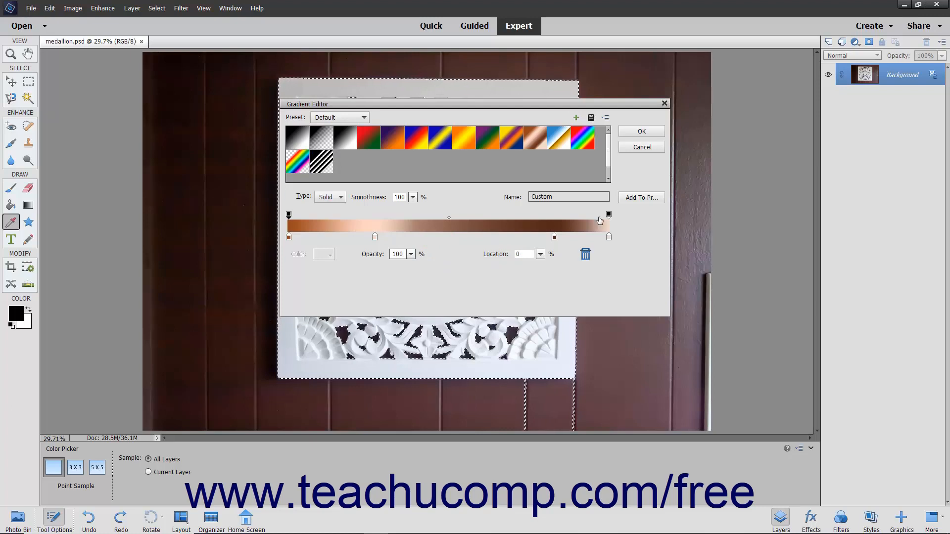
Add the edited copper gradient to the presets and switch the gradient type to Noise.
left_click(631, 201)
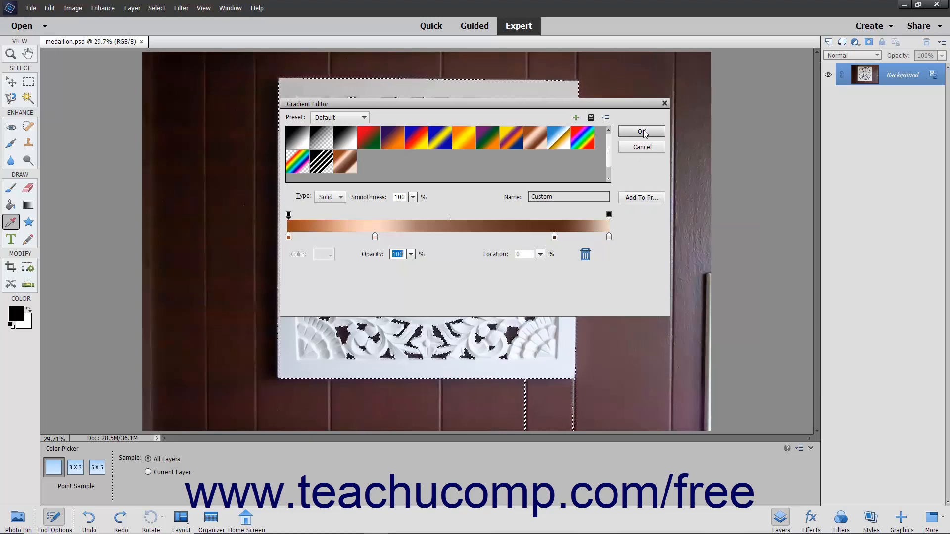
left_click(330, 197)
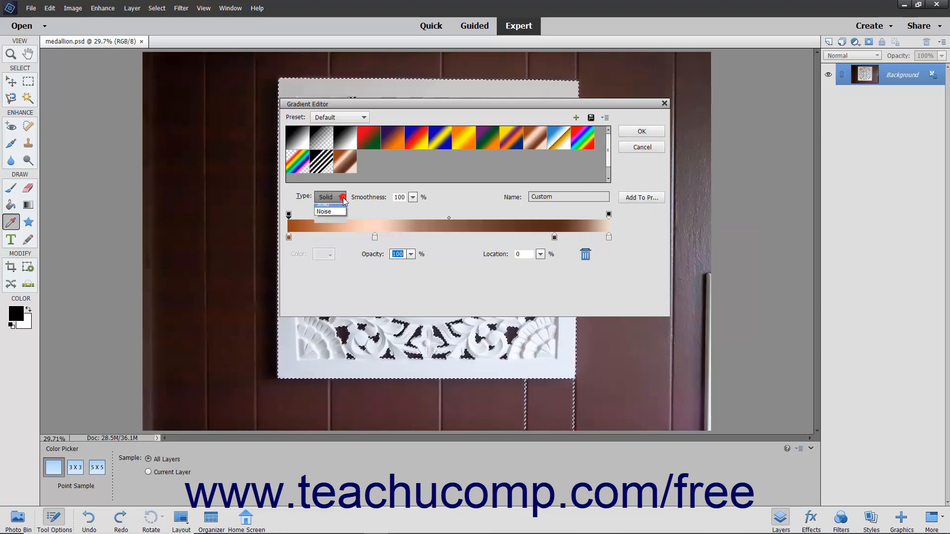
left_click(340, 214)
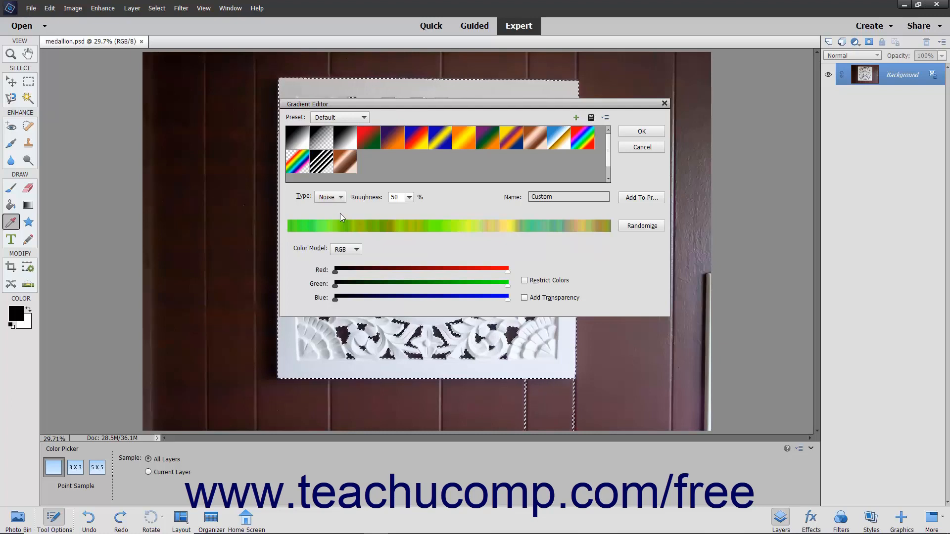
Set the noise gradient's roughness to 69% and check the colour model options, keeping RGB.
left_click(410, 197)
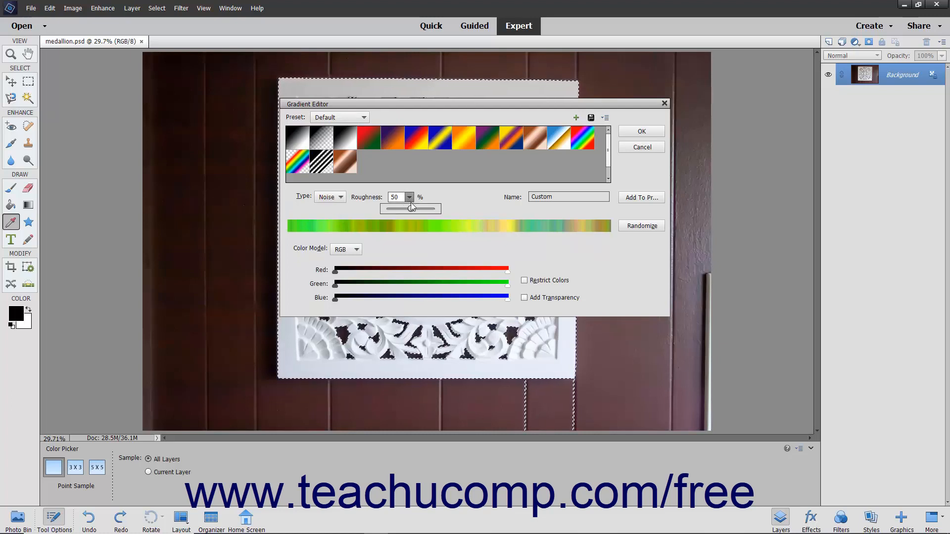
left_click_drag(412, 208, 419, 211)
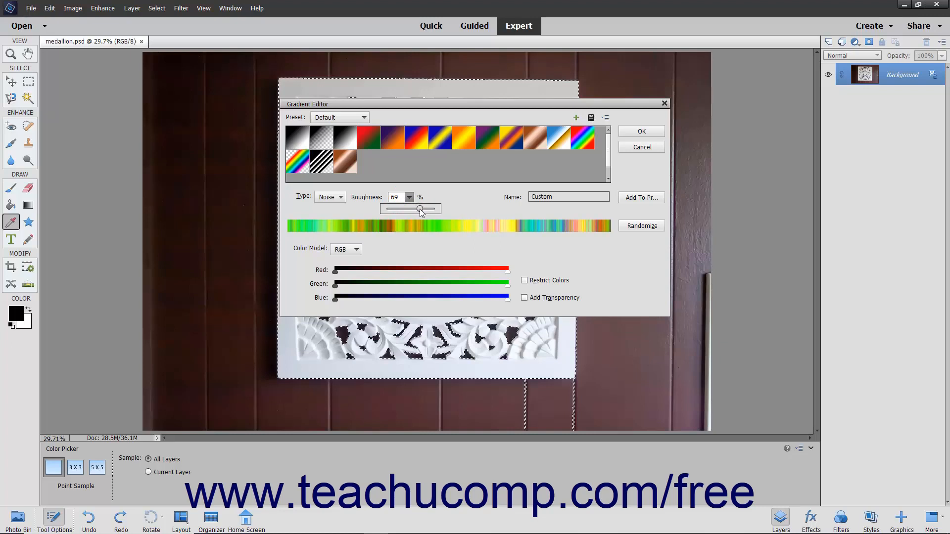
left_click(411, 198)
left_click(357, 250)
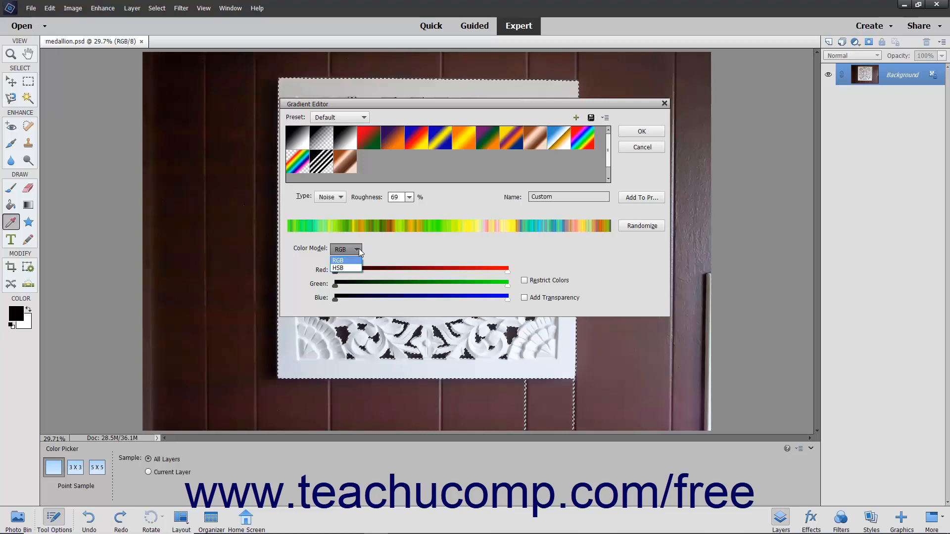
left_click(358, 250)
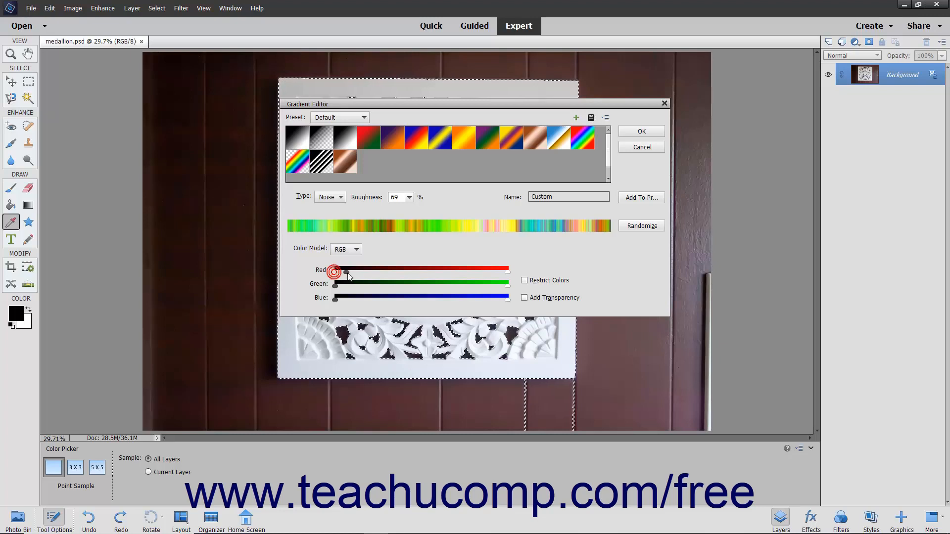
Raise the noise gradient's minimum red to roughly a third and minimum blue to roughly three quarters, keeping minimum green near zero.
left_click_drag(335, 272, 424, 272)
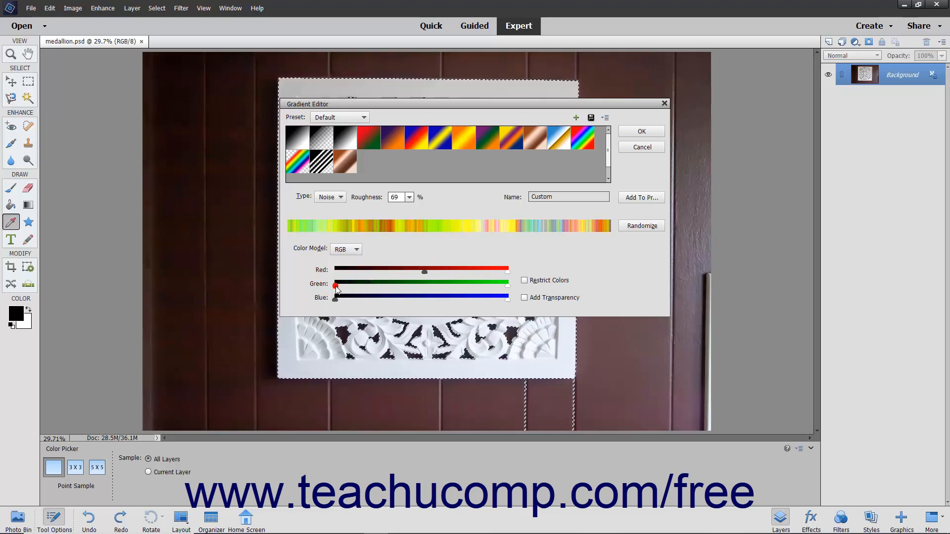
left_click_drag(335, 285, 438, 292)
left_click_drag(361, 287, 343, 287)
left_click_drag(424, 271, 387, 272)
left_click(439, 299)
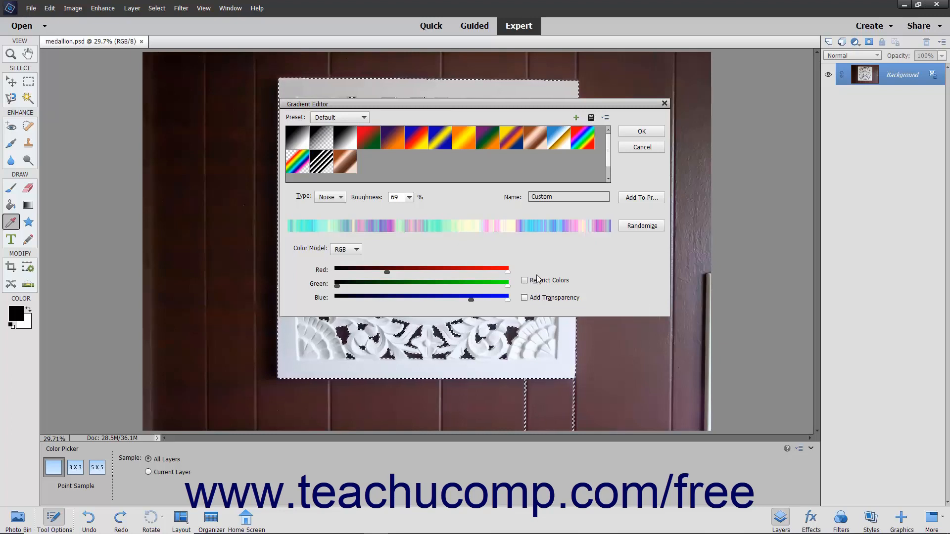
Randomize the noise gradient's colours, and load the saved custom copper preset in its place as the gradient to use.
left_click(627, 226)
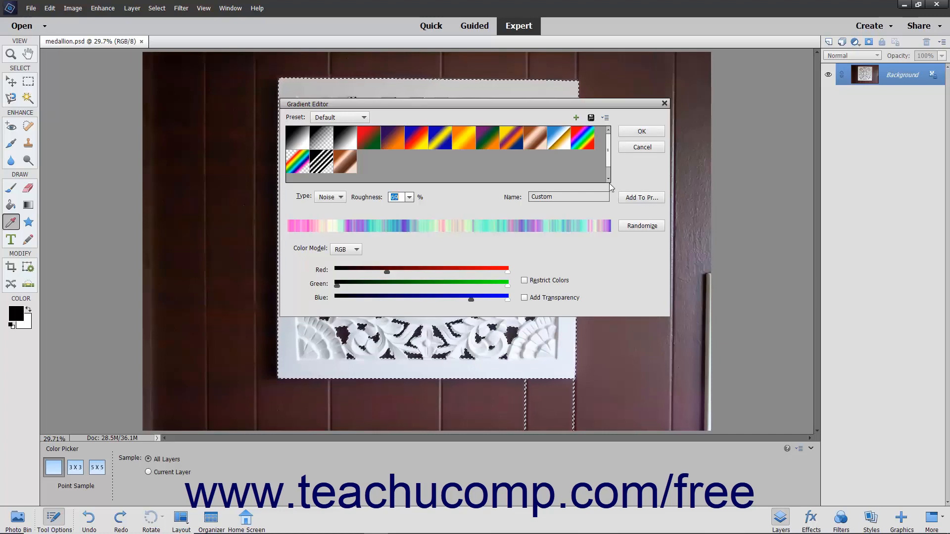
left_click(351, 168)
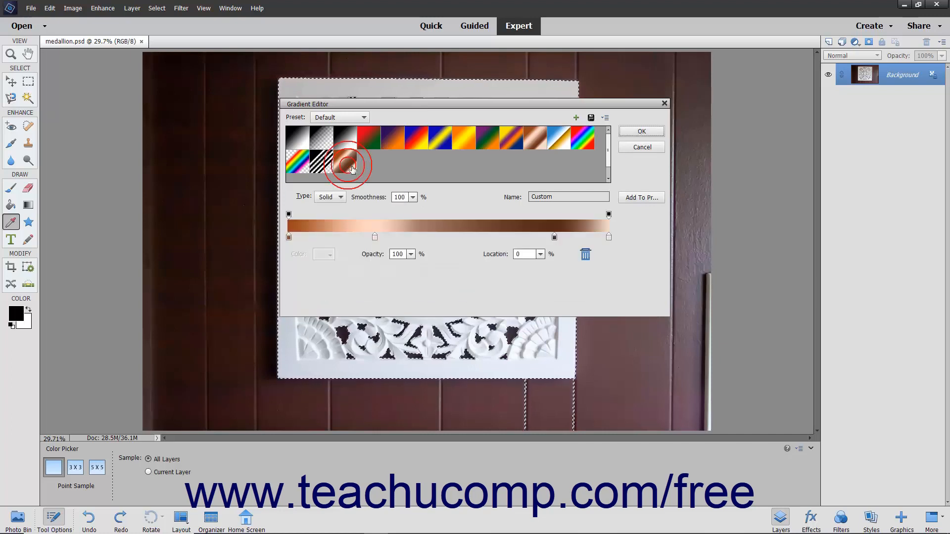
left_click(634, 132)
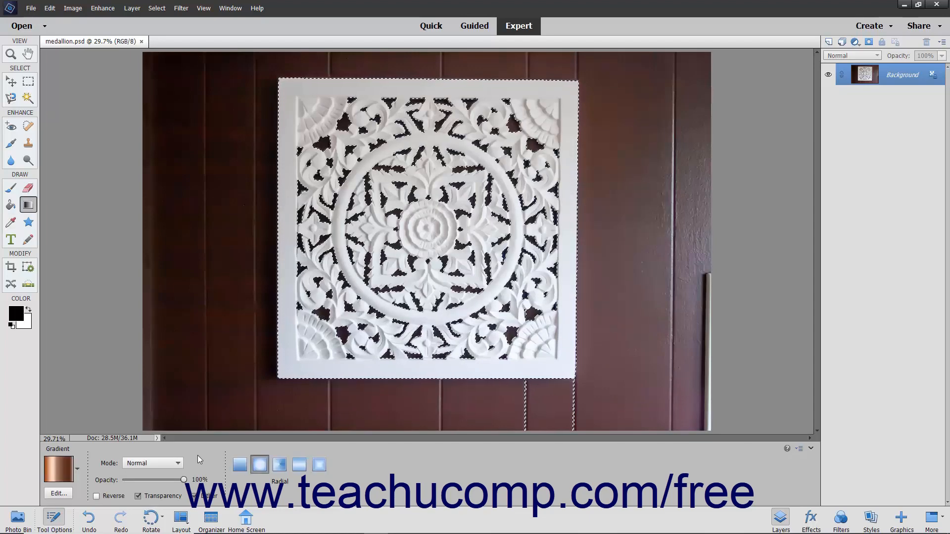
Fill the selected medallion with the radial copper gradient at 50% opacity, from its centre to its right edge, and deselect.
left_click_drag(183, 479, 153, 480)
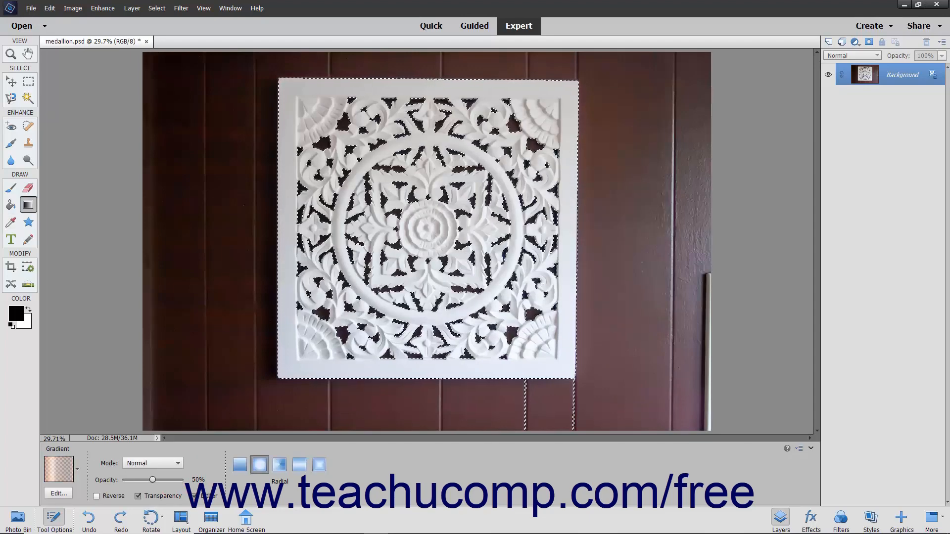
left_click_drag(428, 227, 581, 232)
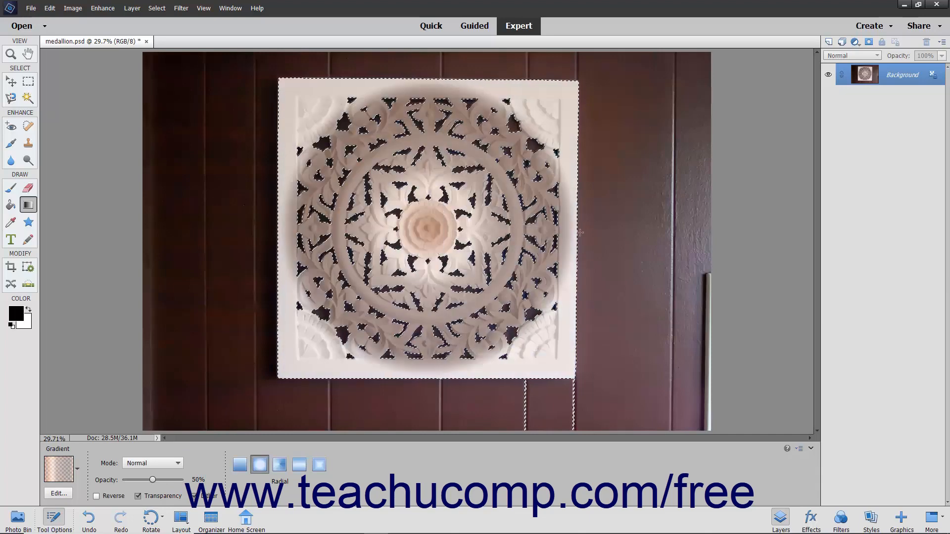
key("ctrl+d")
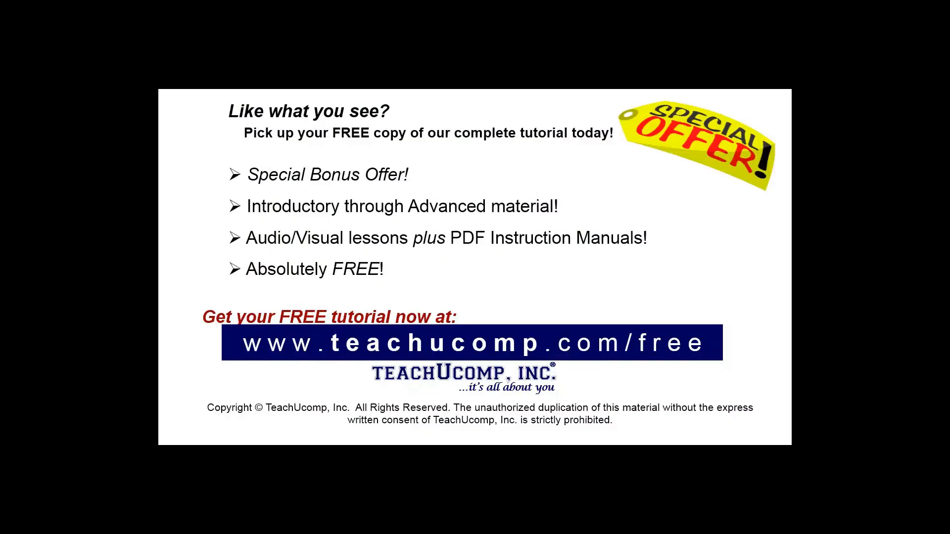